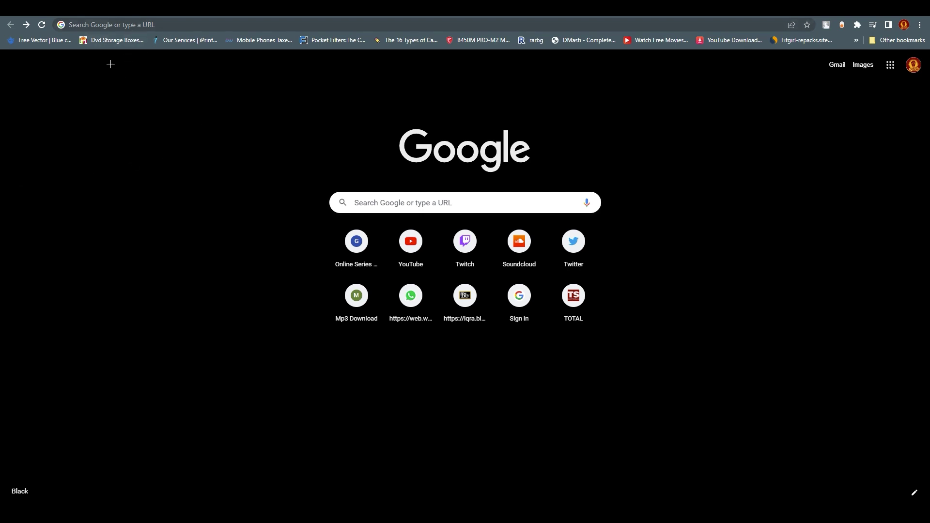
# - Open the TikTok for Business site at tiktok.com/business and start creating an advertising account
pyautogui.click(122, 25)
pyautogui.write('t')
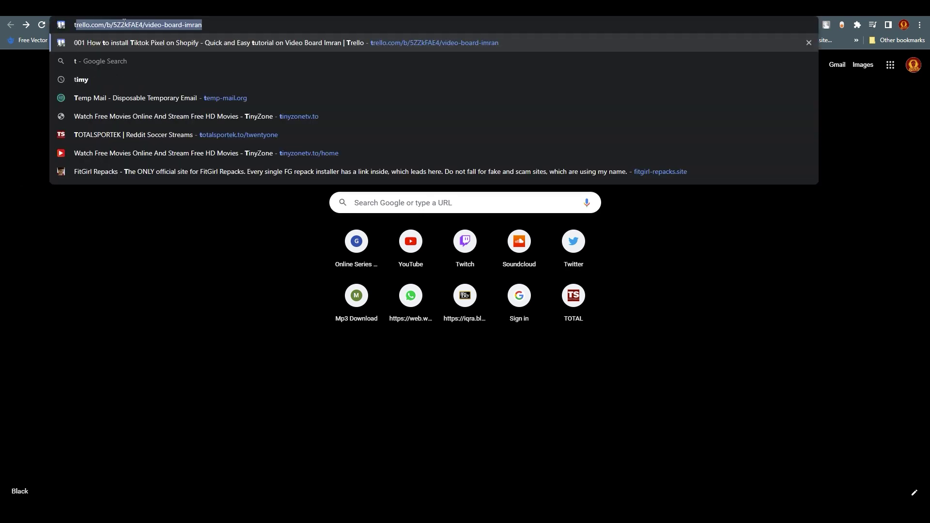
pyautogui.write('iktok')
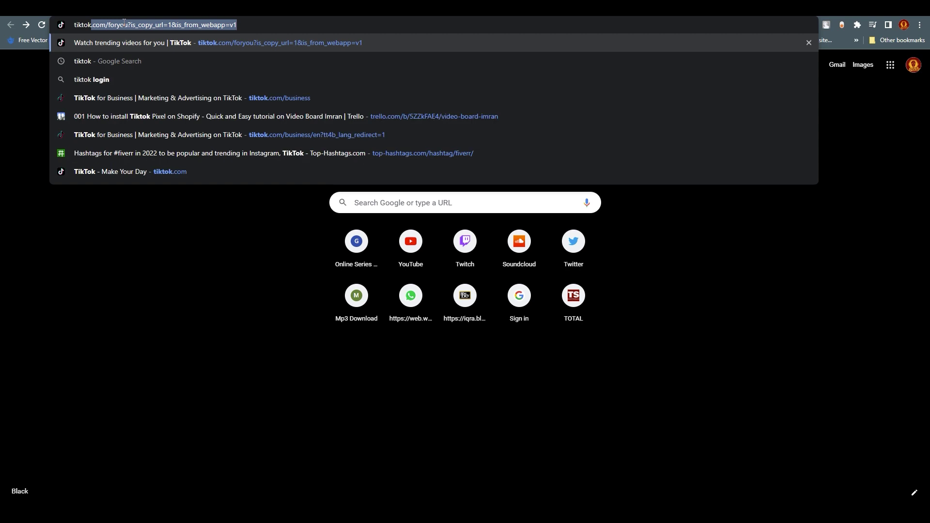
pyautogui.write('.com/')
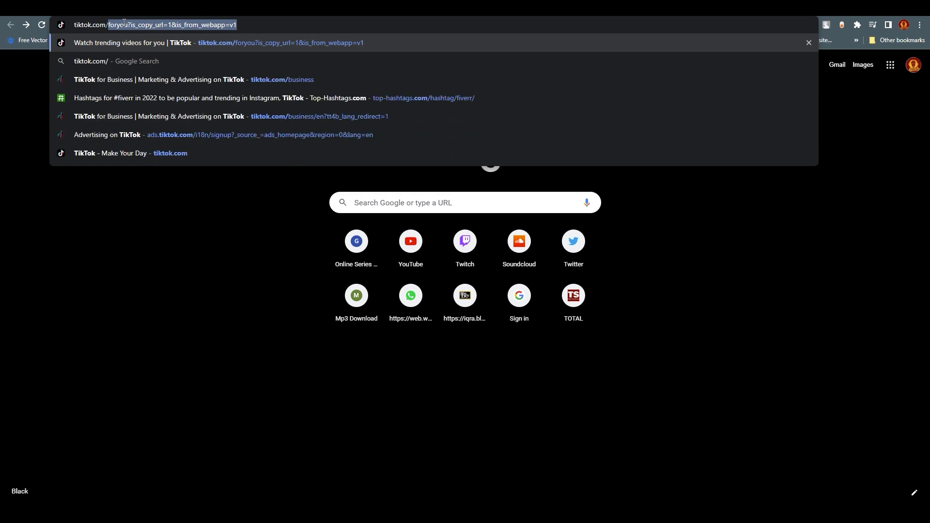
pyautogui.write('bus')
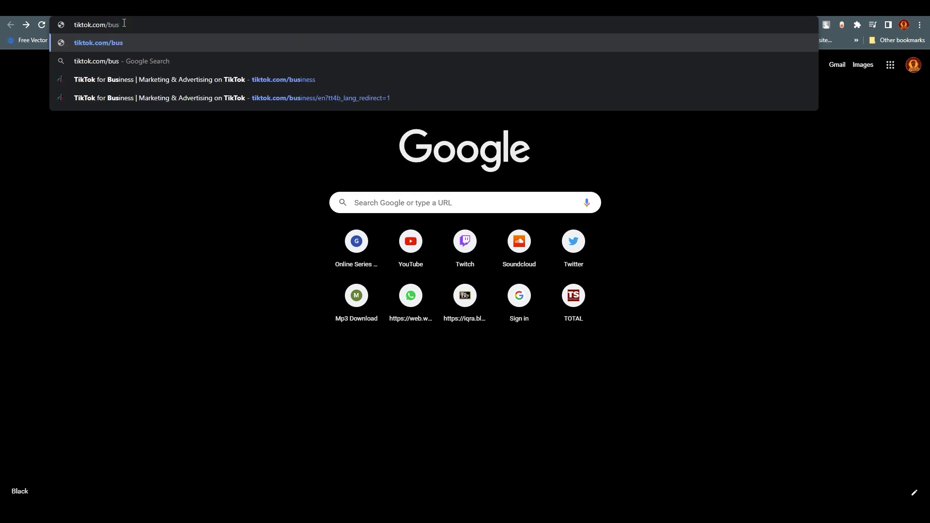
pyautogui.click(159, 98)
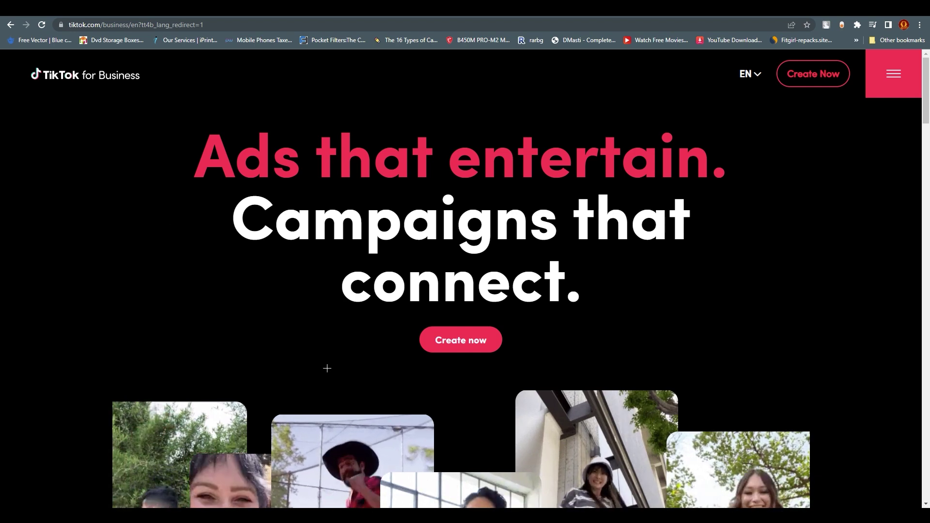
pyautogui.moveTo(925, 113)
pyautogui.mouseDown()
pyautogui.moveTo(925, 252)
pyautogui.moveTo(926, 113)
pyautogui.mouseUp()
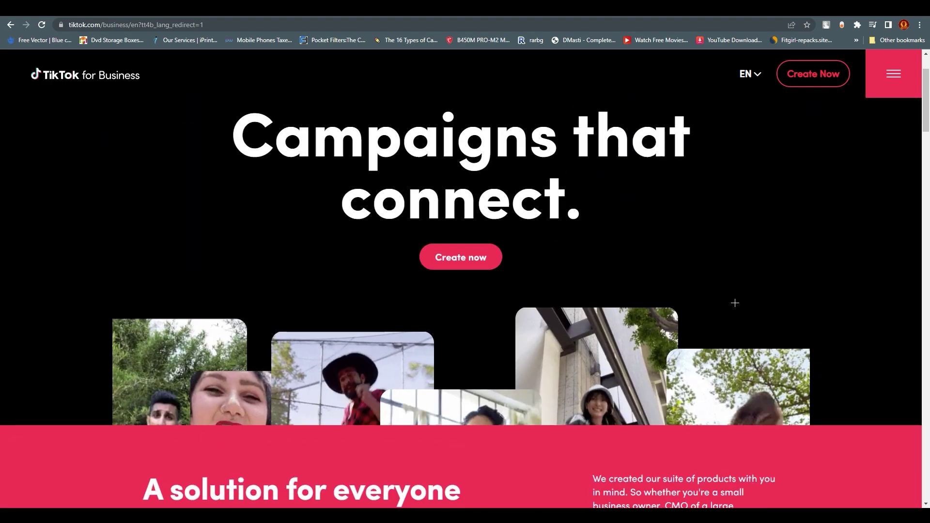
pyautogui.click(456, 264)
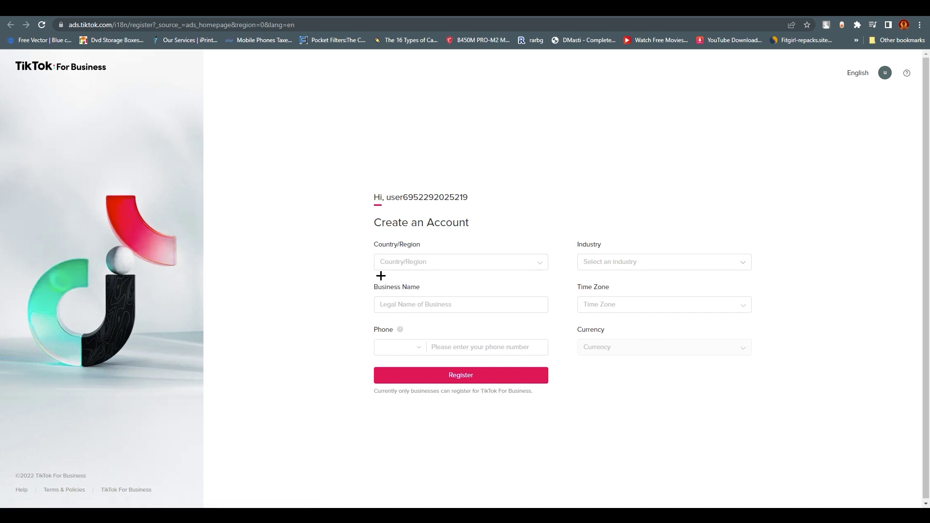
# - Examine the registration form's Country/Region and Industry fields, including the subcategories under Games and E-commerce
pyautogui.click(390, 262)
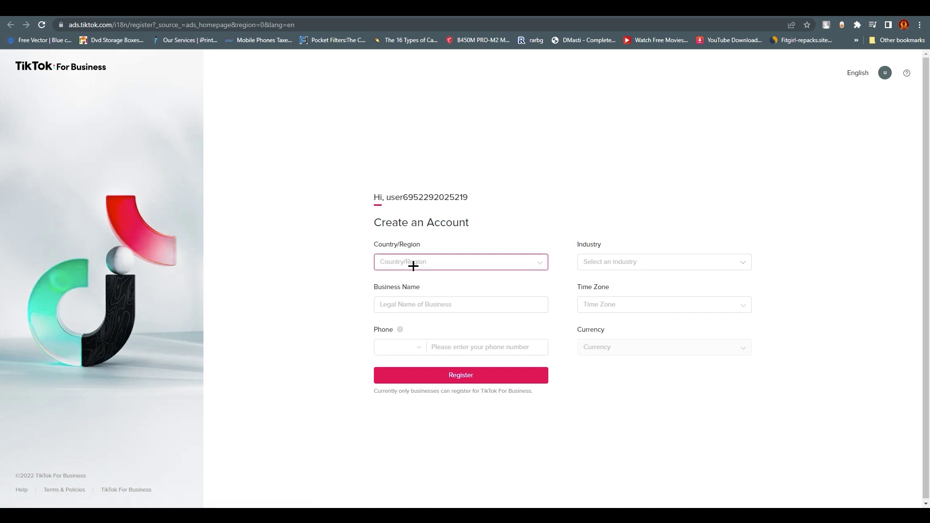
pyautogui.click(611, 269)
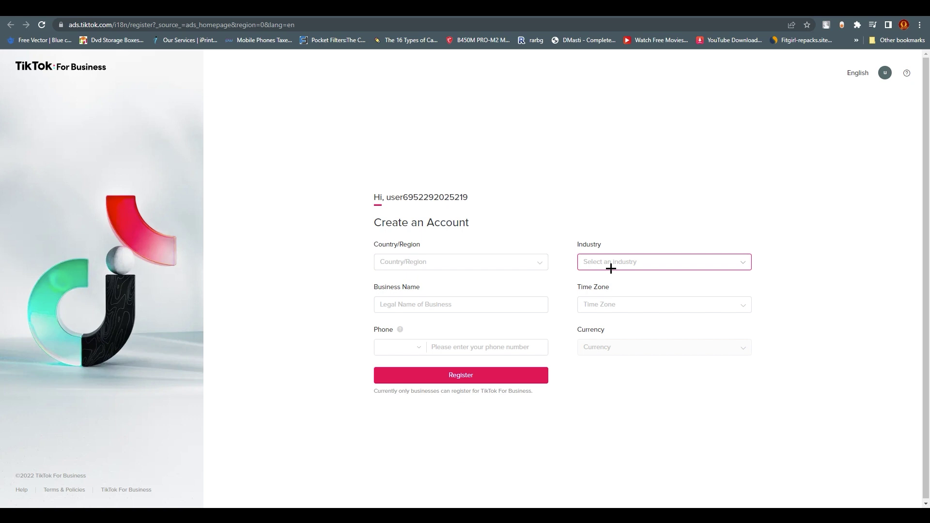
pyautogui.click(609, 267)
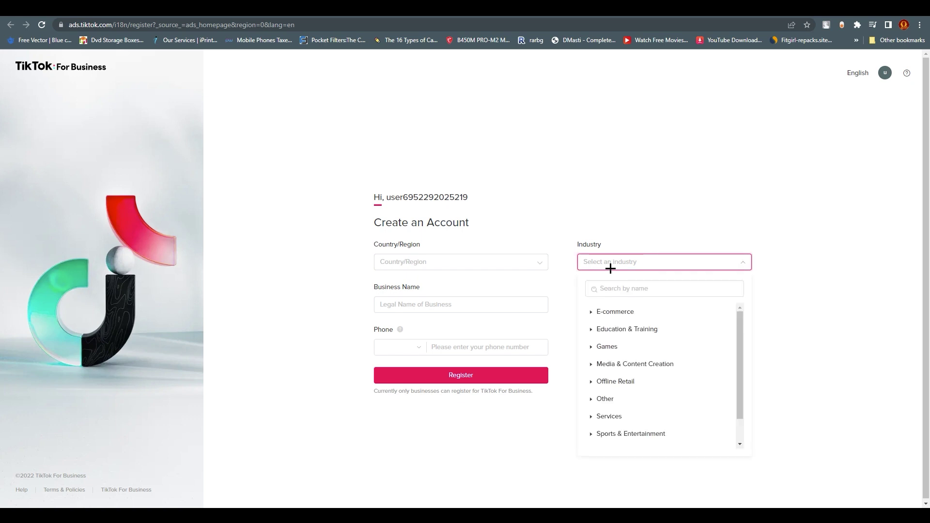
pyautogui.scroll(-1, 741, 352)
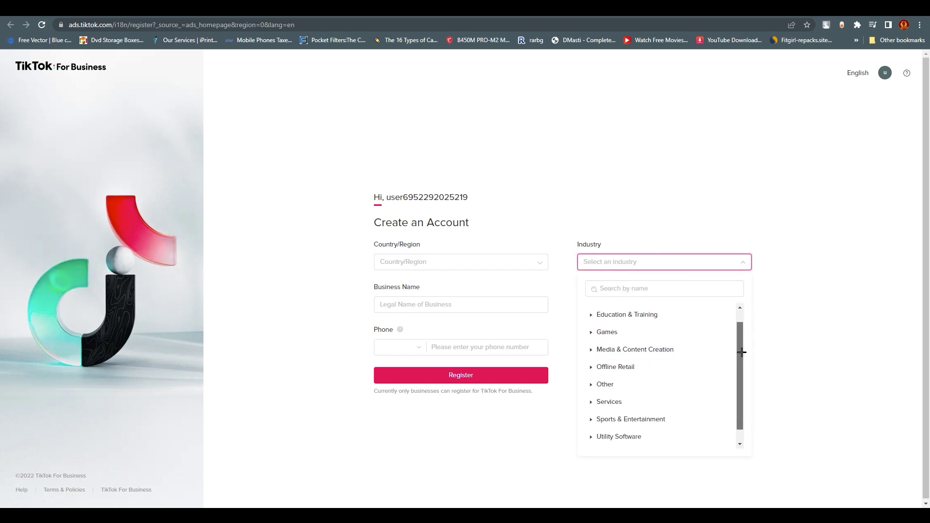
pyautogui.click(593, 329)
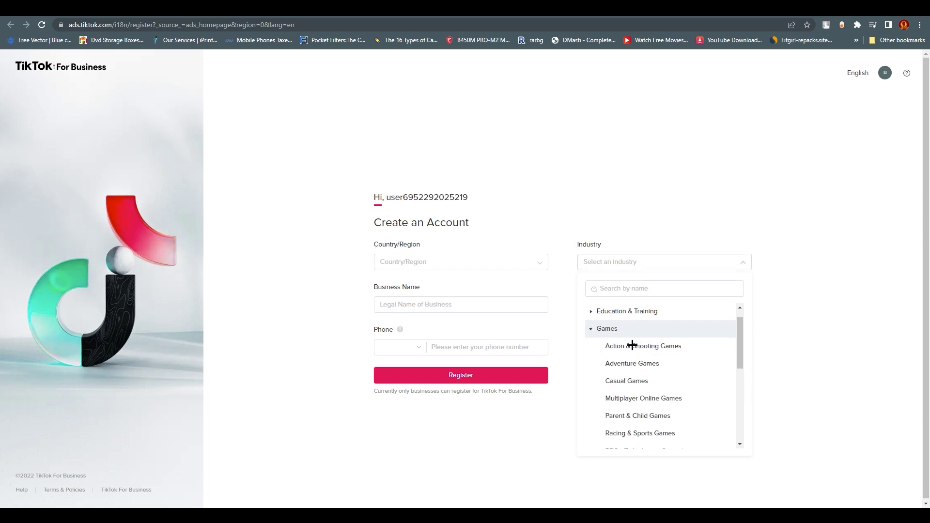
pyautogui.scroll(-4, 616, 344)
pyautogui.scroll(3, 656, 345)
pyautogui.scroll(2, 641, 344)
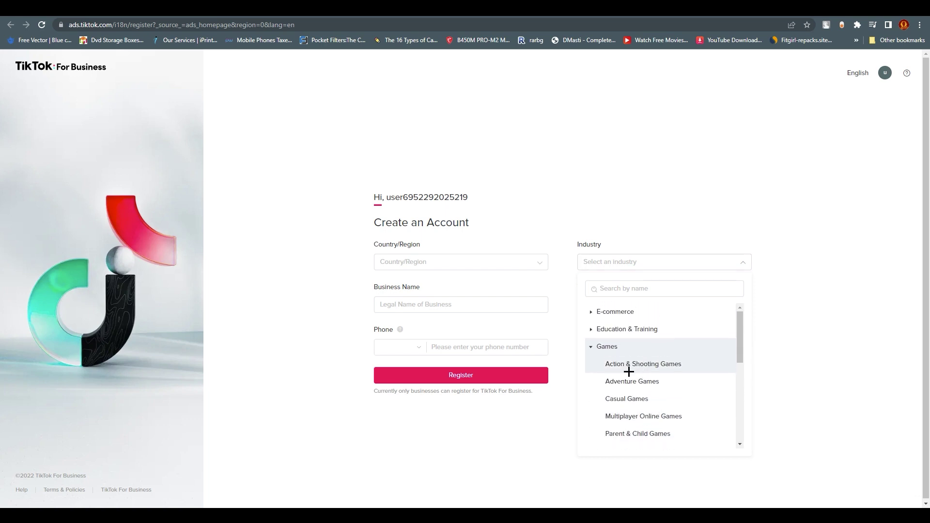
pyautogui.click(592, 345)
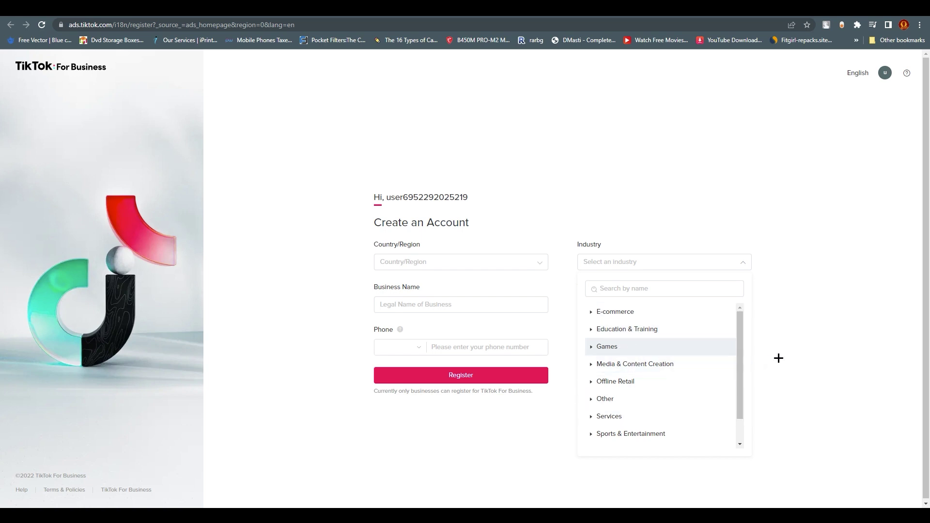
pyautogui.click(809, 351)
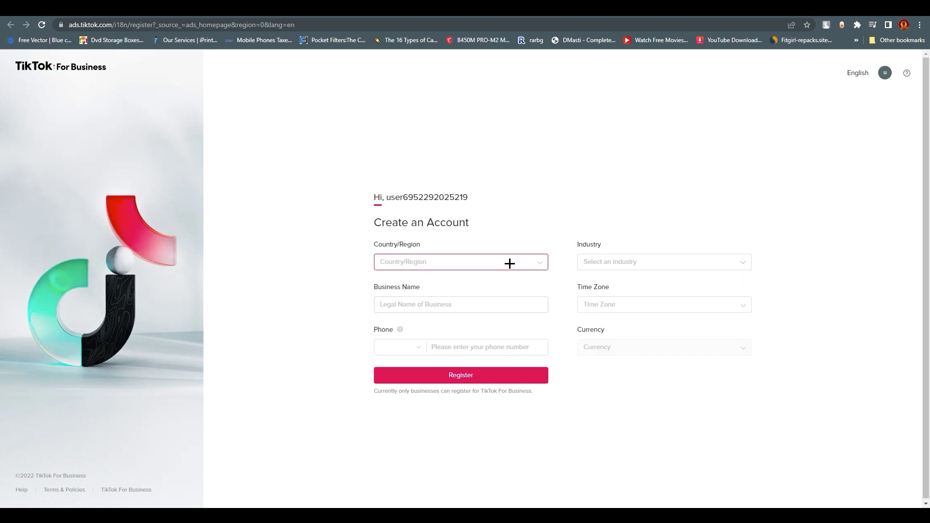
pyautogui.click(597, 263)
pyautogui.click(591, 313)
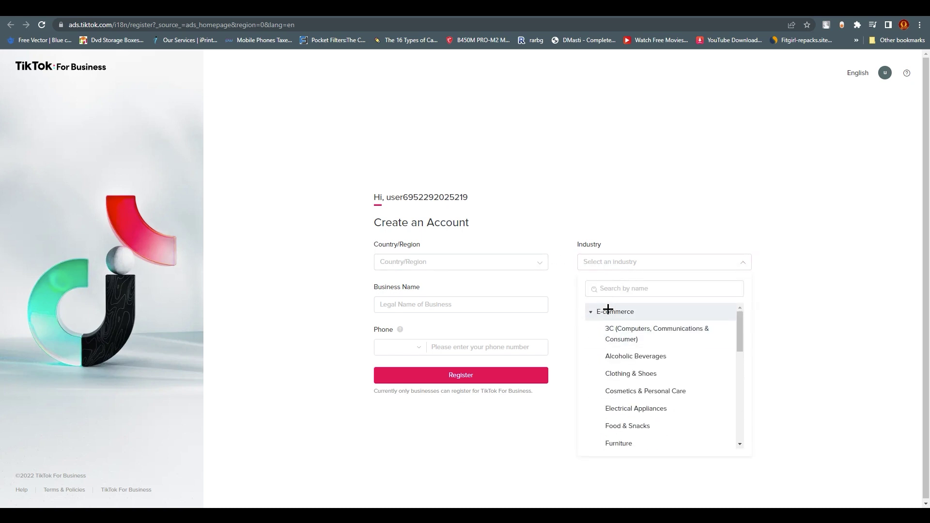
pyautogui.click(652, 312)
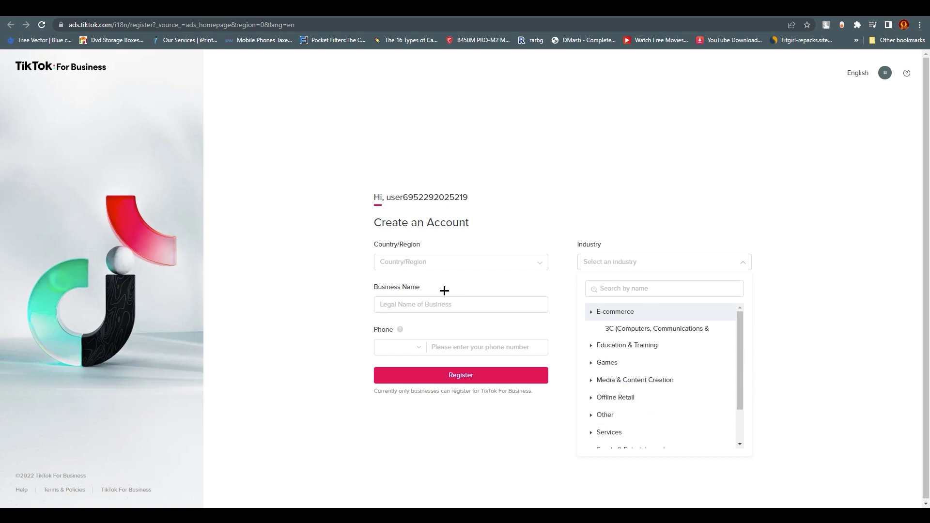
# - Look at the Business Name and Time Zone fields of the account registration form
pyautogui.click(400, 304)
pyautogui.click(623, 306)
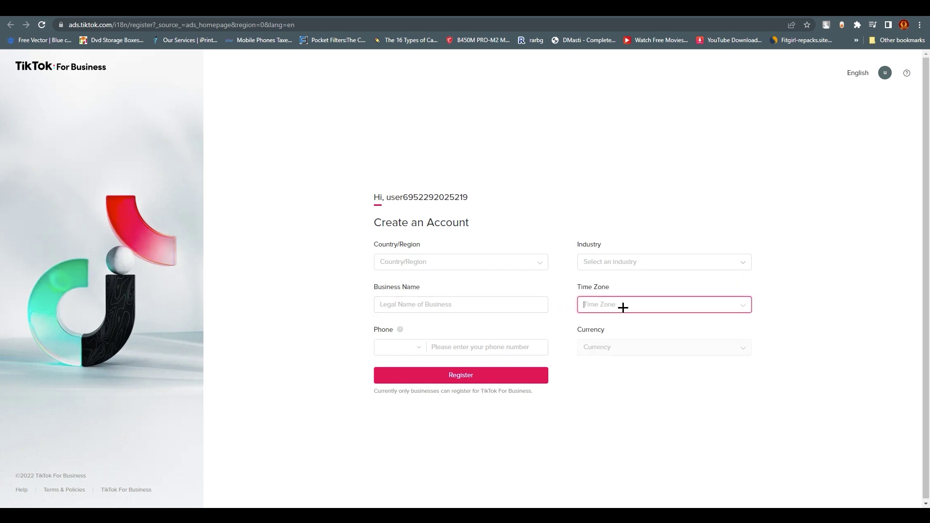
pyautogui.click(623, 306)
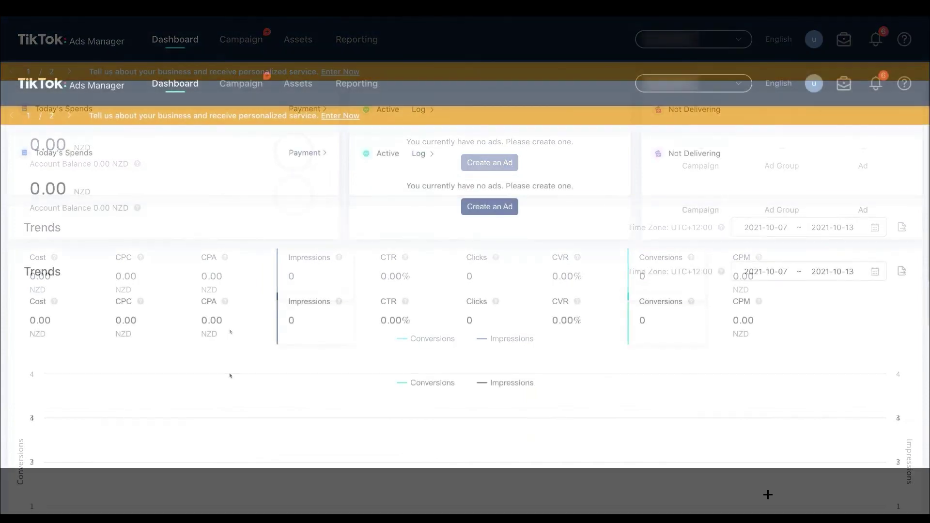
# - Open the Website Pixel management page through the events section of TikTok Ads Manager's assets
pyautogui.moveTo(300, 47)
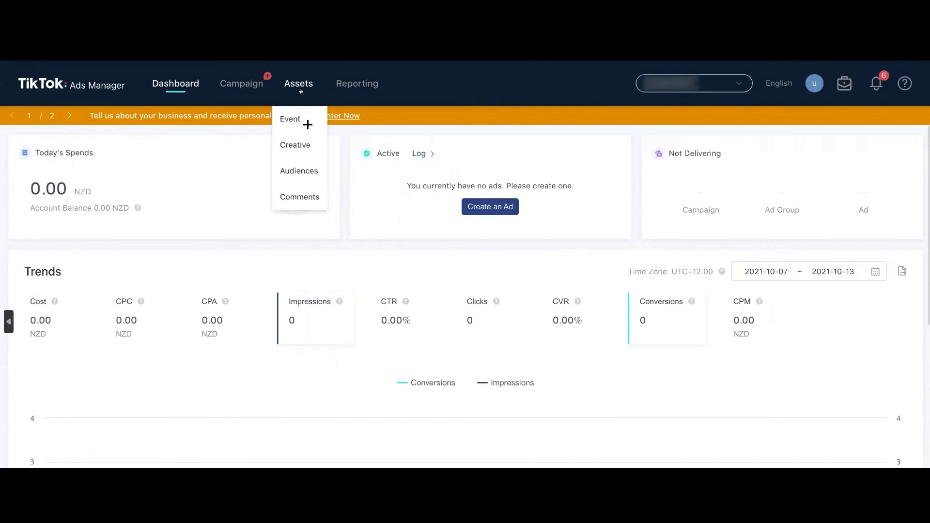
pyautogui.click(307, 125)
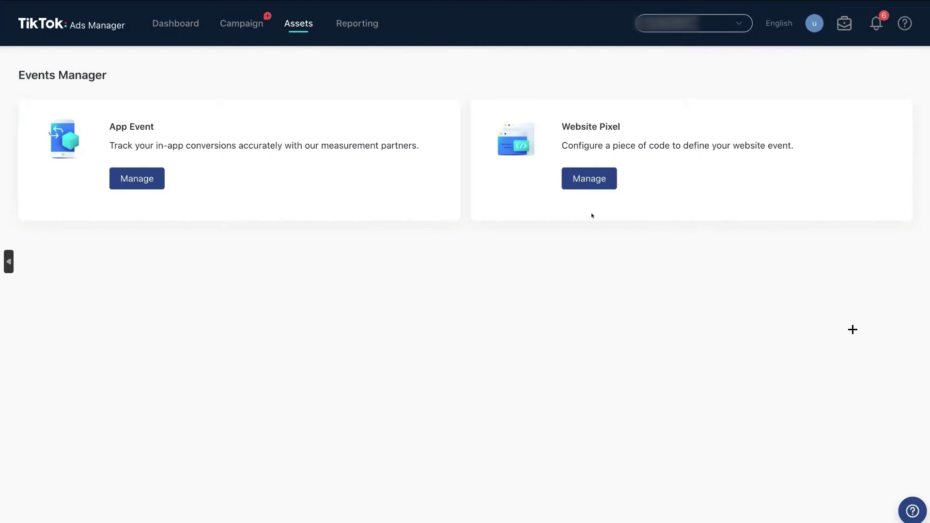
pyautogui.click(589, 179)
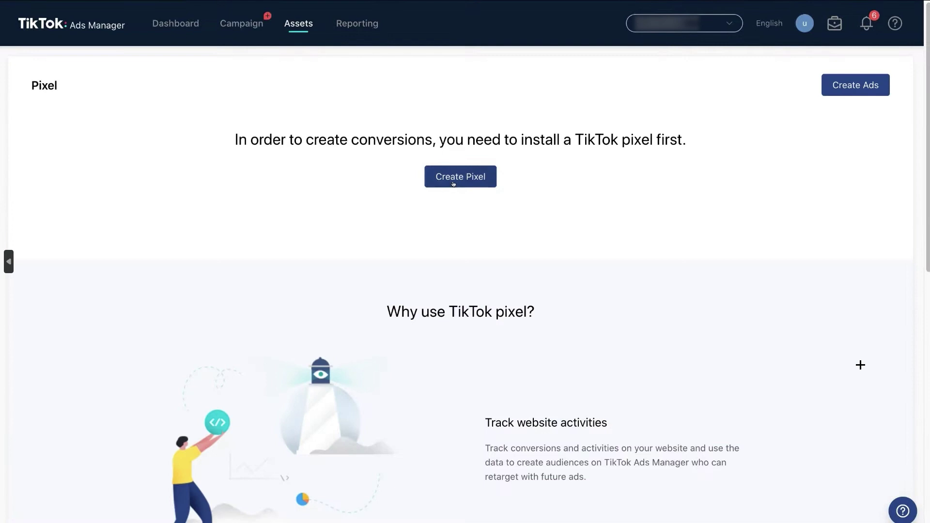
# - Start creating a pixel and choose Shopify as the partner platform for its installation
pyautogui.click(453, 184)
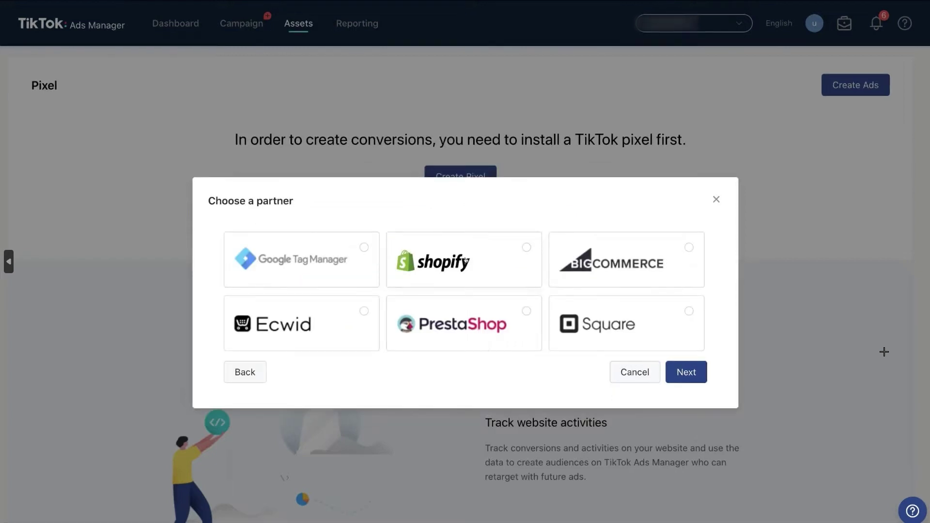
pyautogui.click(465, 260)
pyautogui.click(686, 372)
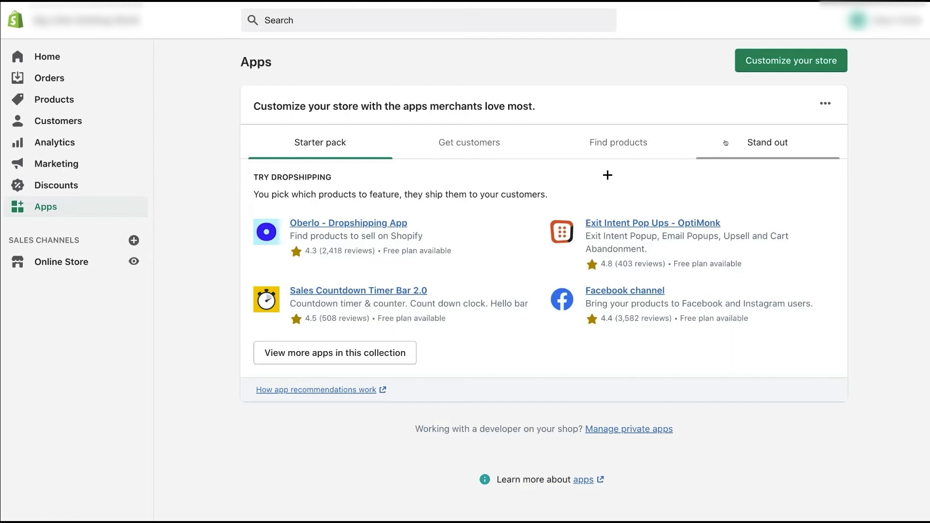
# - Find the TikTok app by TikTok Inc. in the Shopify App Store with the search "tik tok" and add it as a sales channel
pyautogui.click(744, 70)
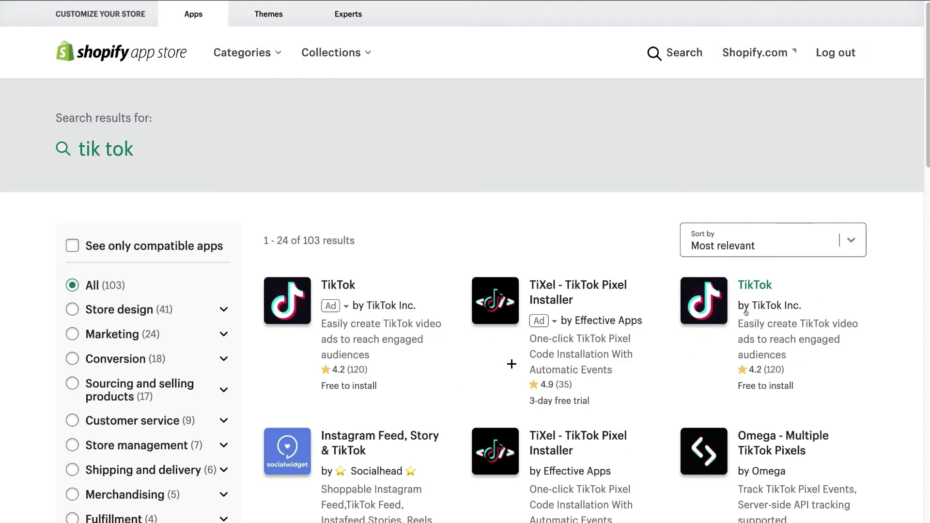
pyautogui.click(777, 347)
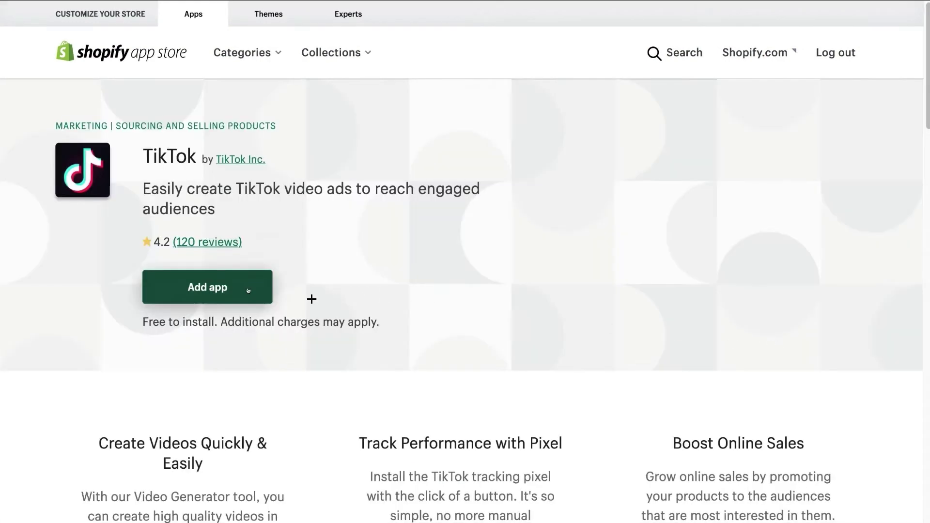
pyautogui.click(248, 291)
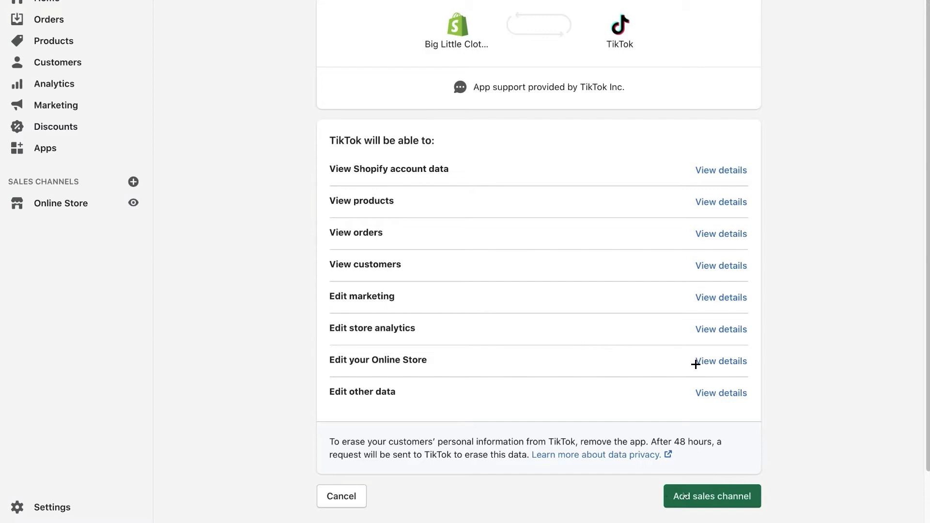
pyautogui.click(714, 495)
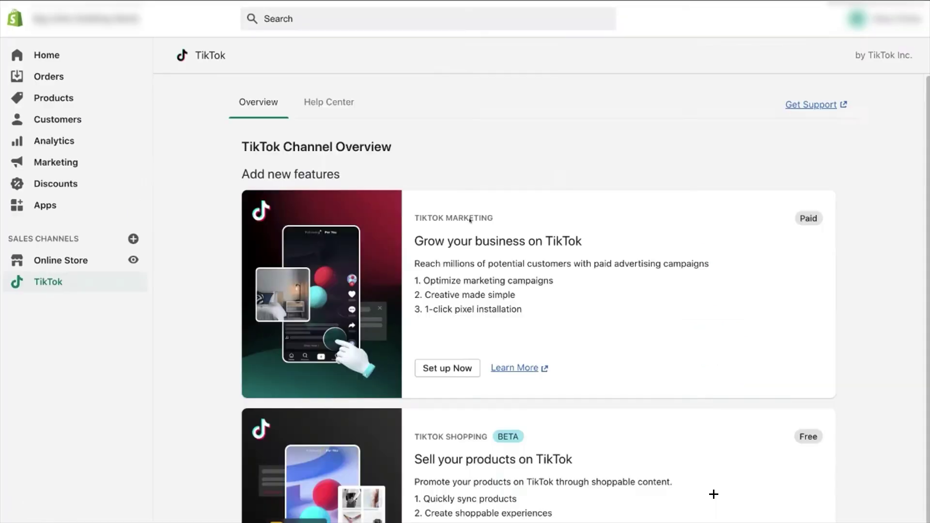
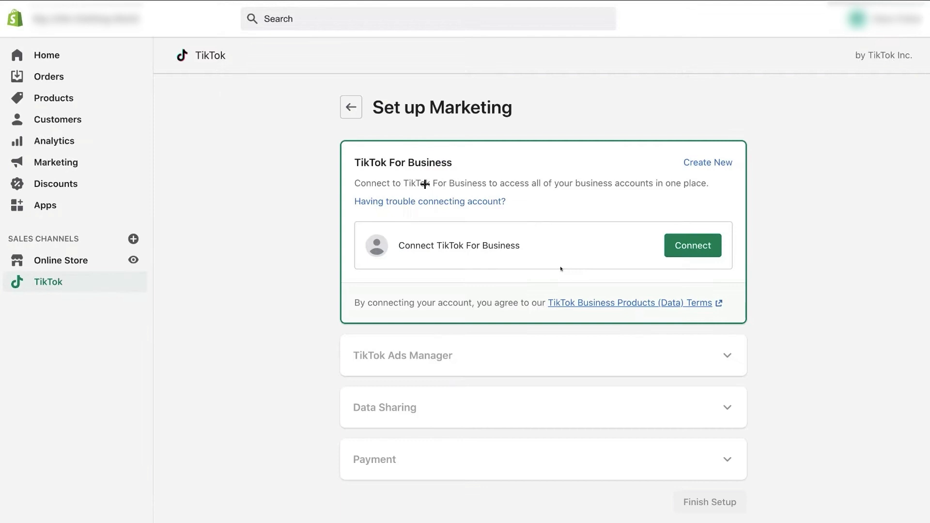
# - Connect the TikTok For Business and Ads Manager accounts in Shopify, and confirm the Shopify pixel setup back in TikTok Ads Manager
pyautogui.click(696, 251)
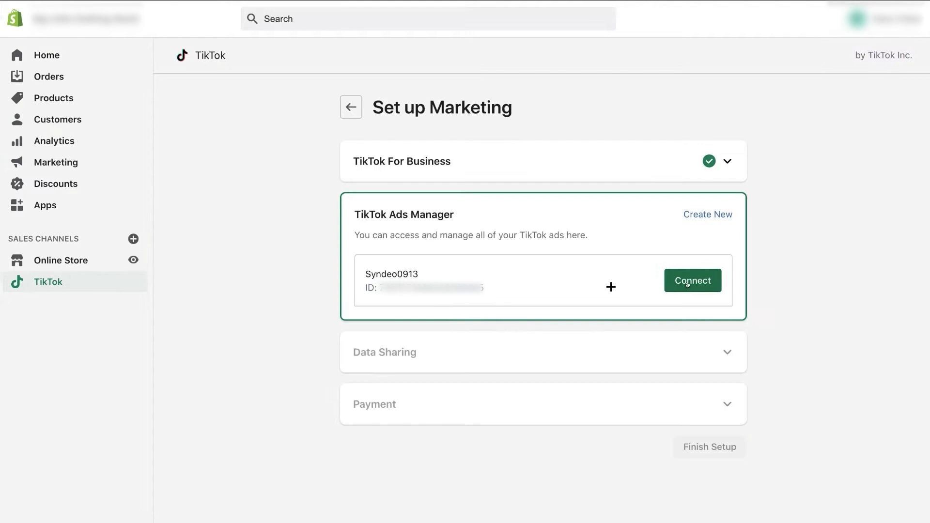
pyautogui.click(687, 284)
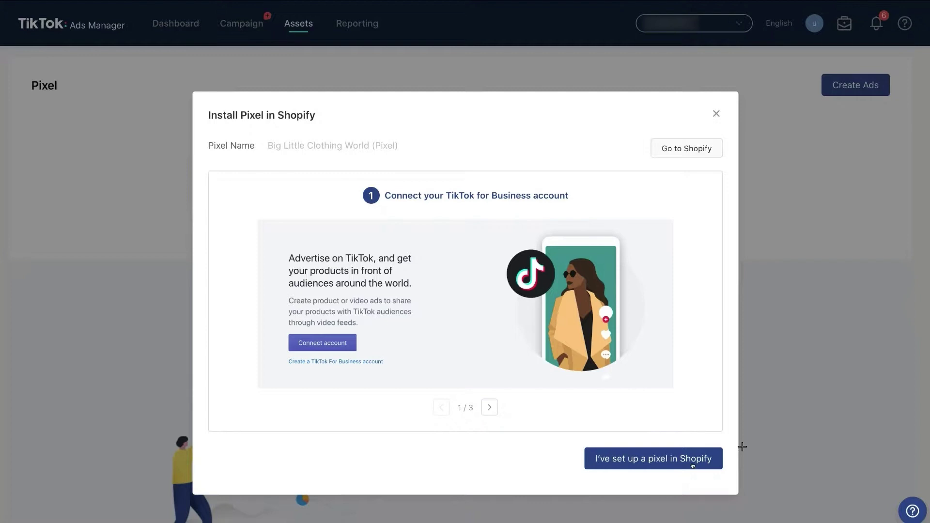
pyautogui.click(692, 462)
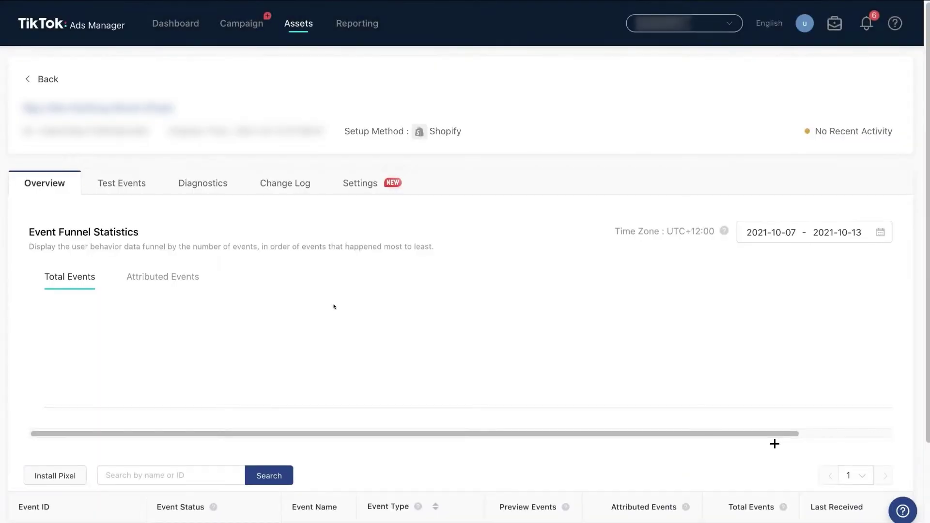